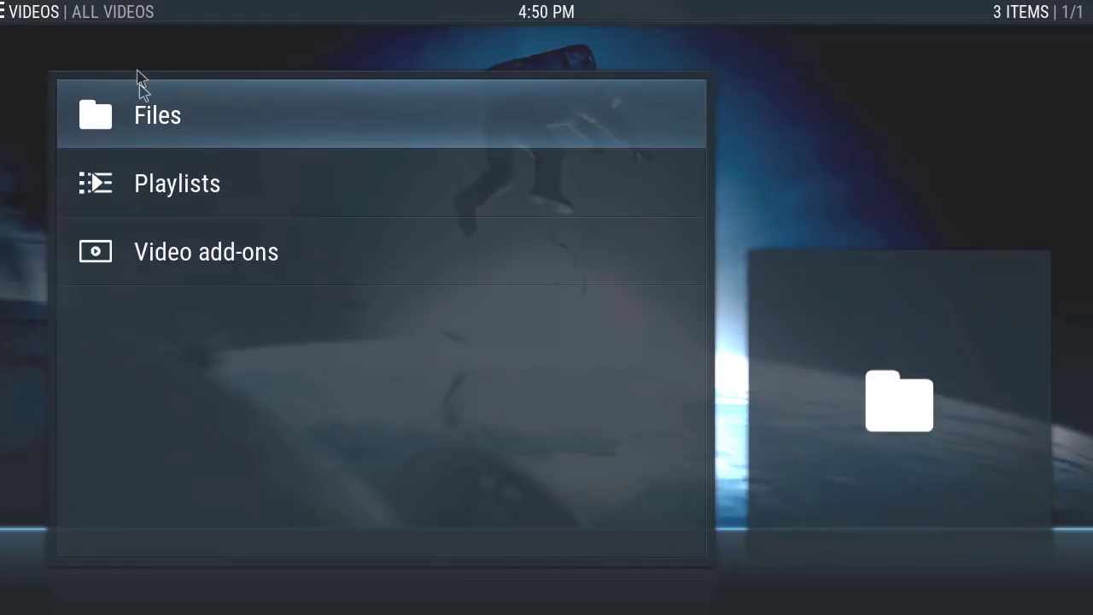
Step: Start adding a video source from the video files list and open the form for adding a network location
click(155, 111)
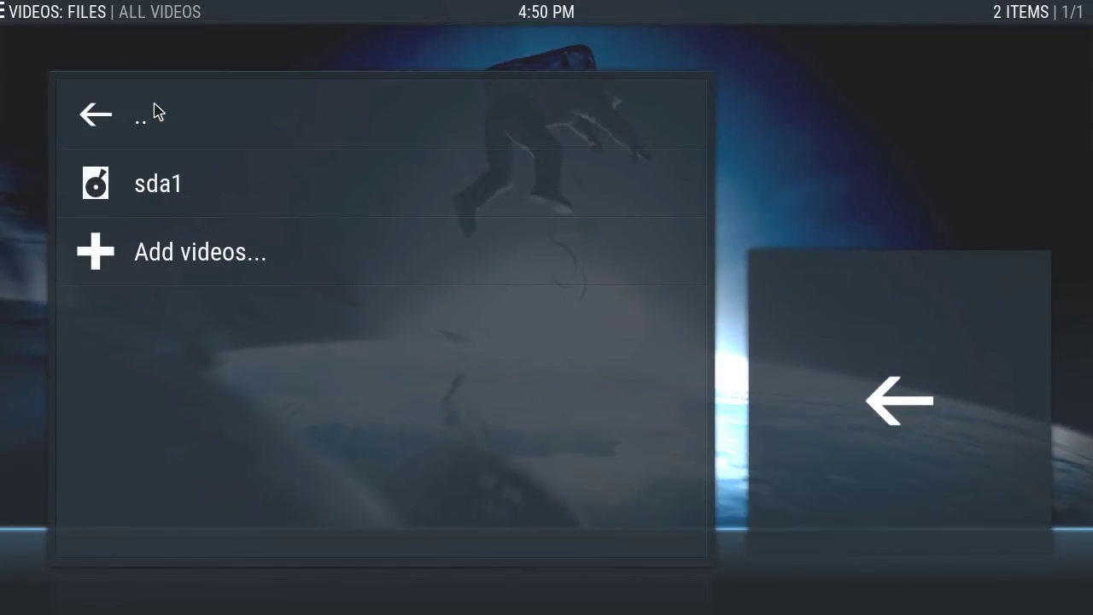
click(203, 250)
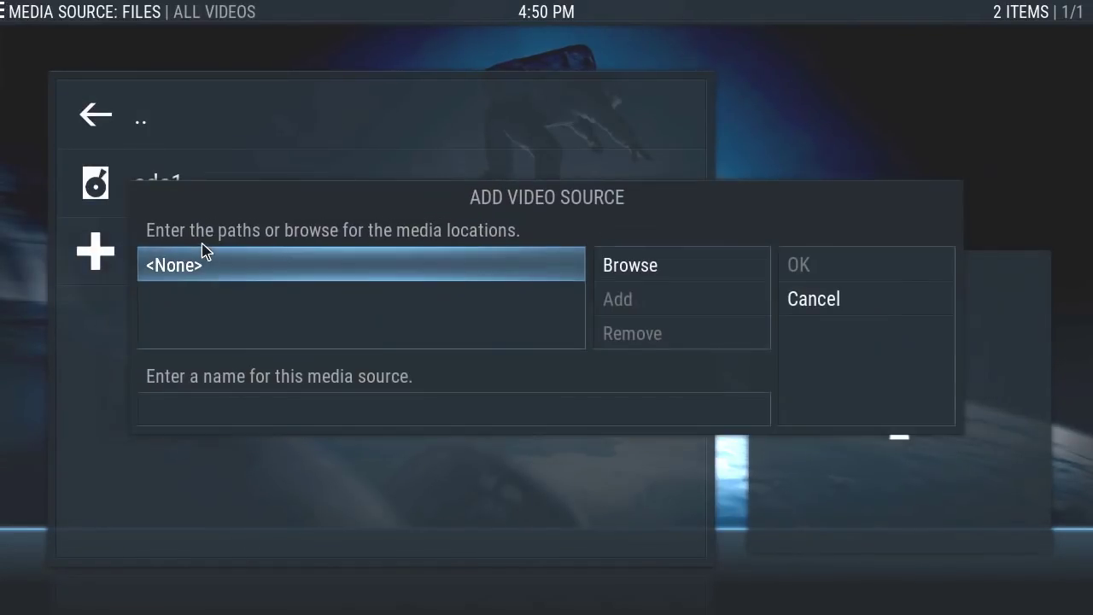
click(651, 267)
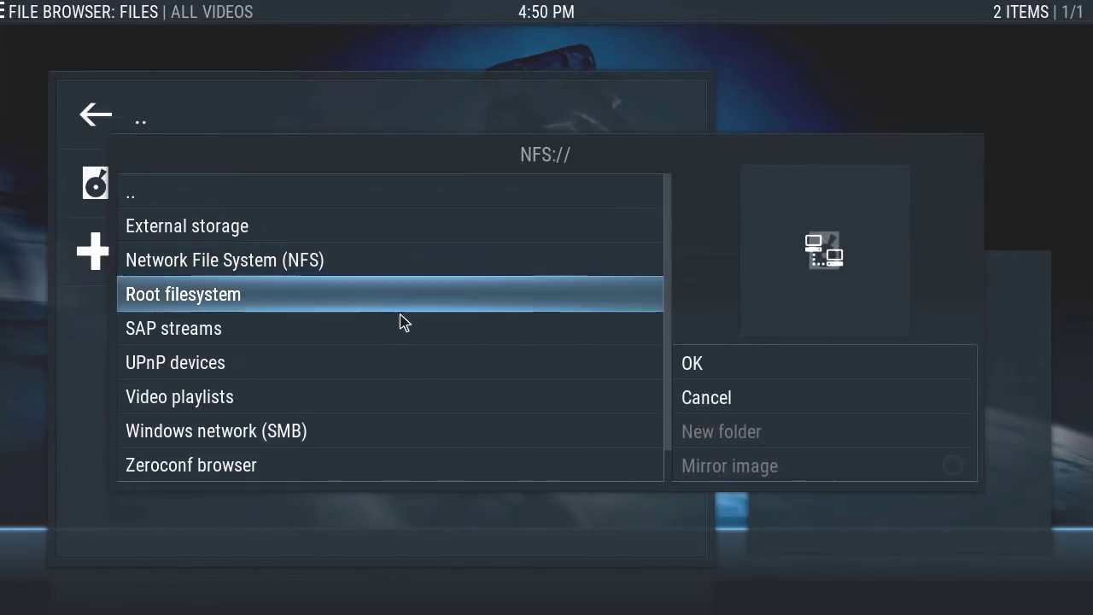
scroll(284, 438, down, 1)
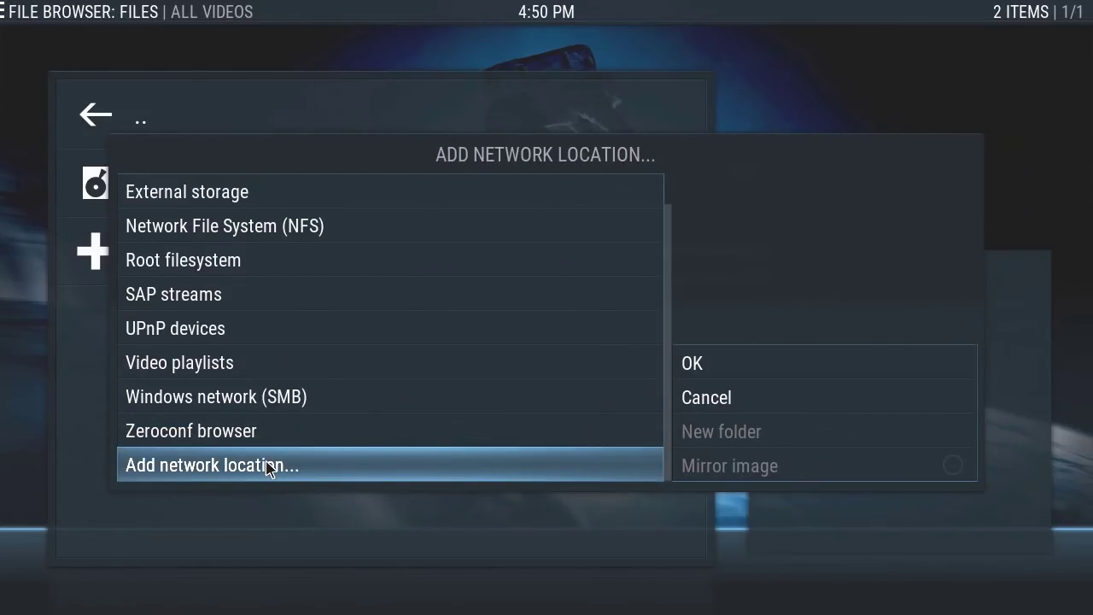
click(268, 468)
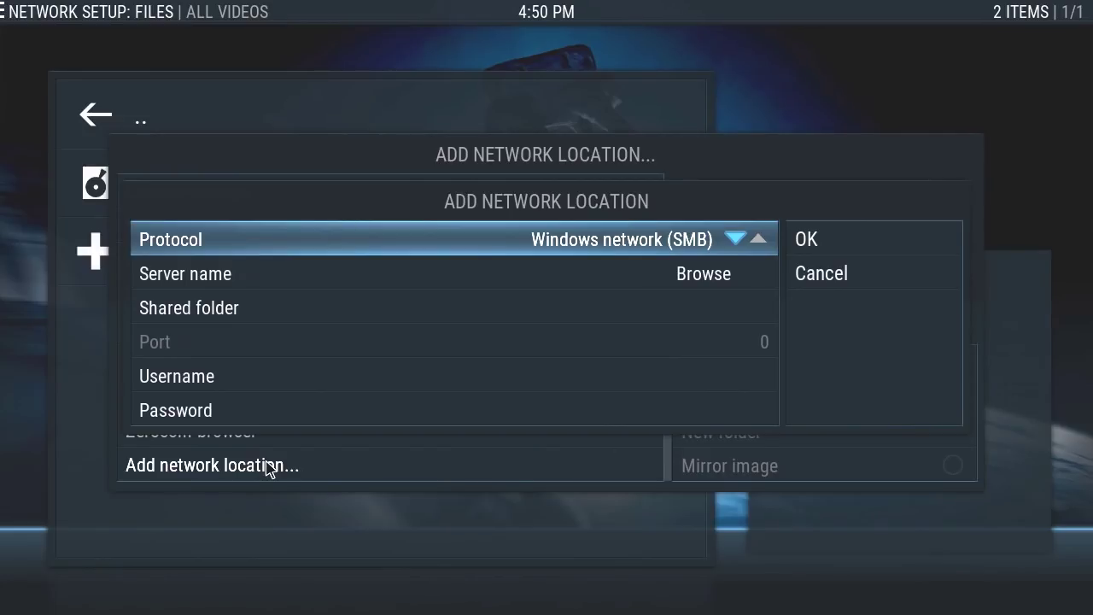
Step: Enter the network name of the Windows computer as the server name, keeping the SMB protocol
click(379, 273)
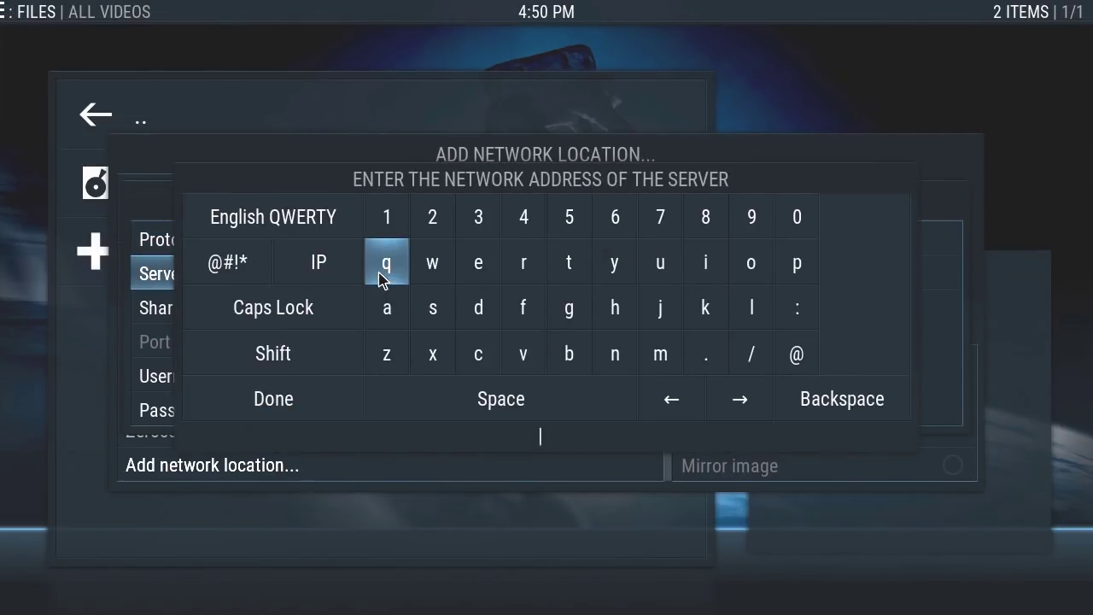
click(483, 309)
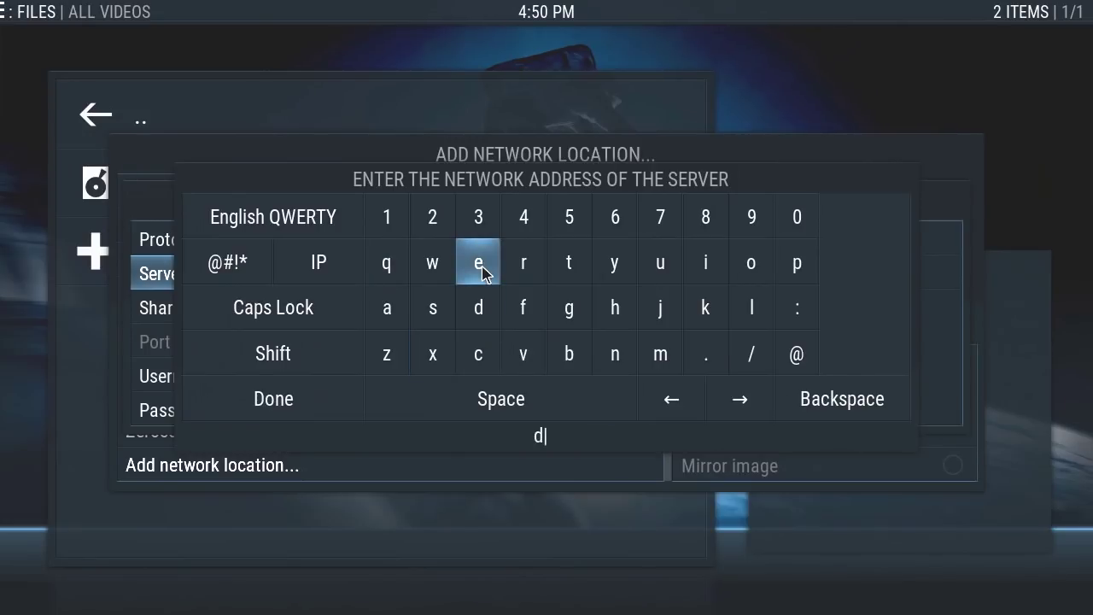
click(481, 266)
click(374, 309)
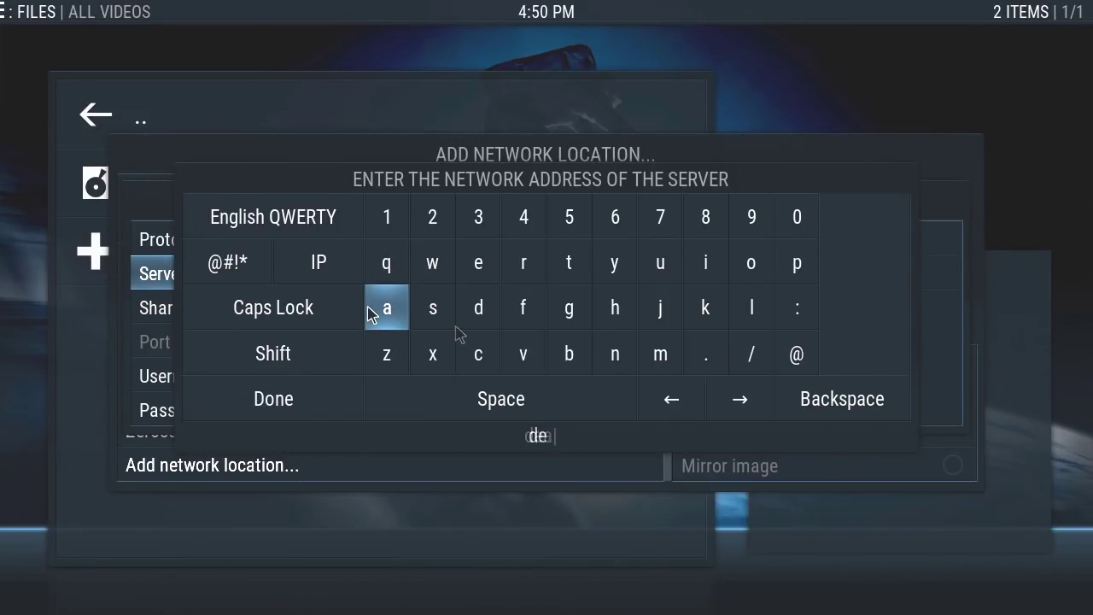
click(616, 356)
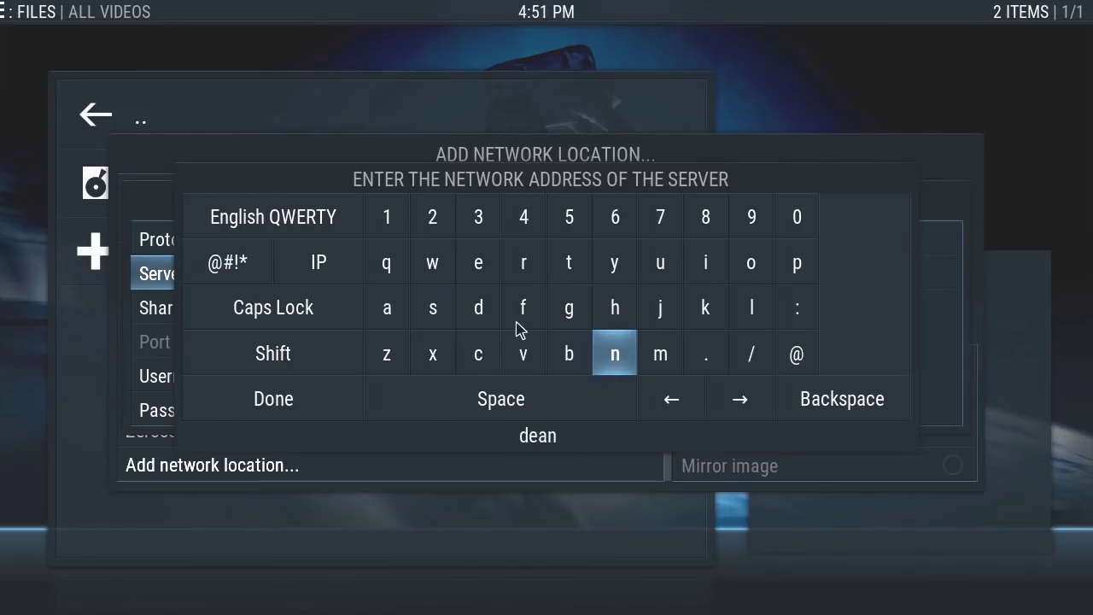
click(434, 303)
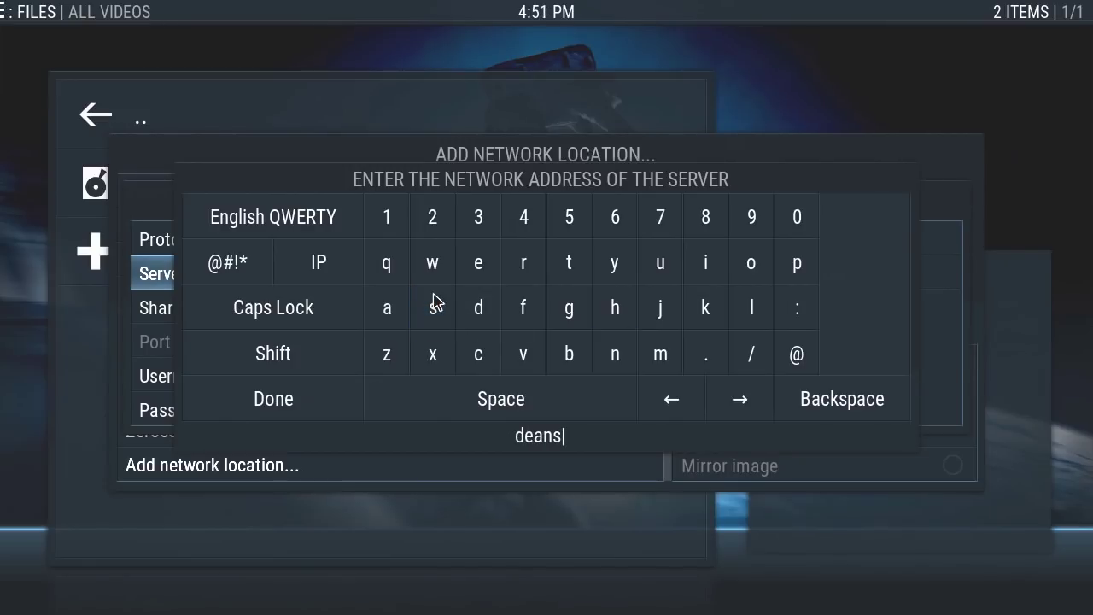
click(273, 401)
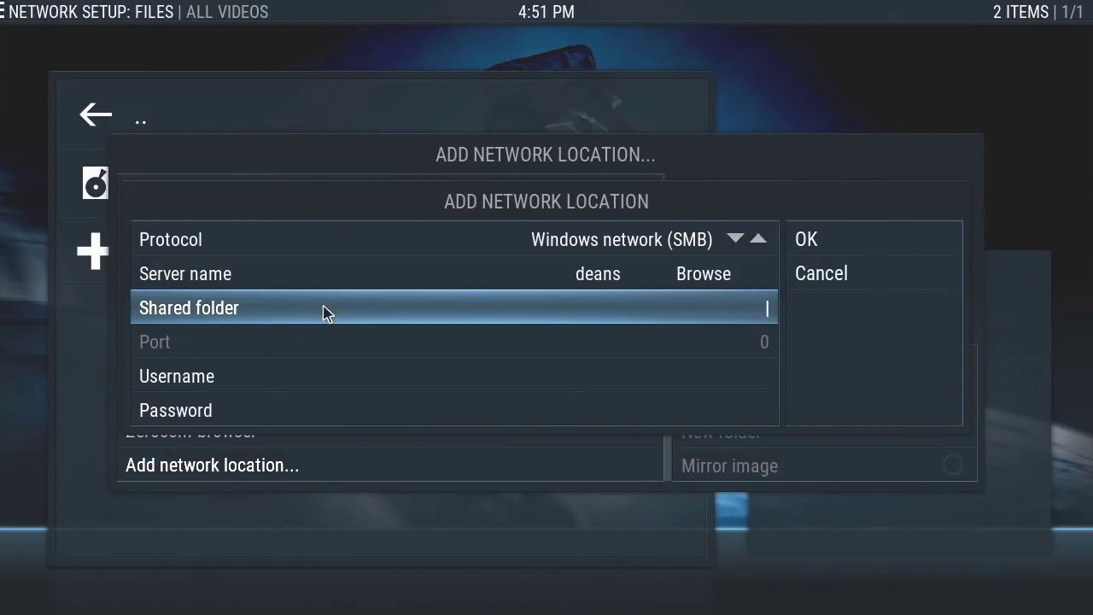
Step: Set the shared folder of the network location to "k"
click(349, 301)
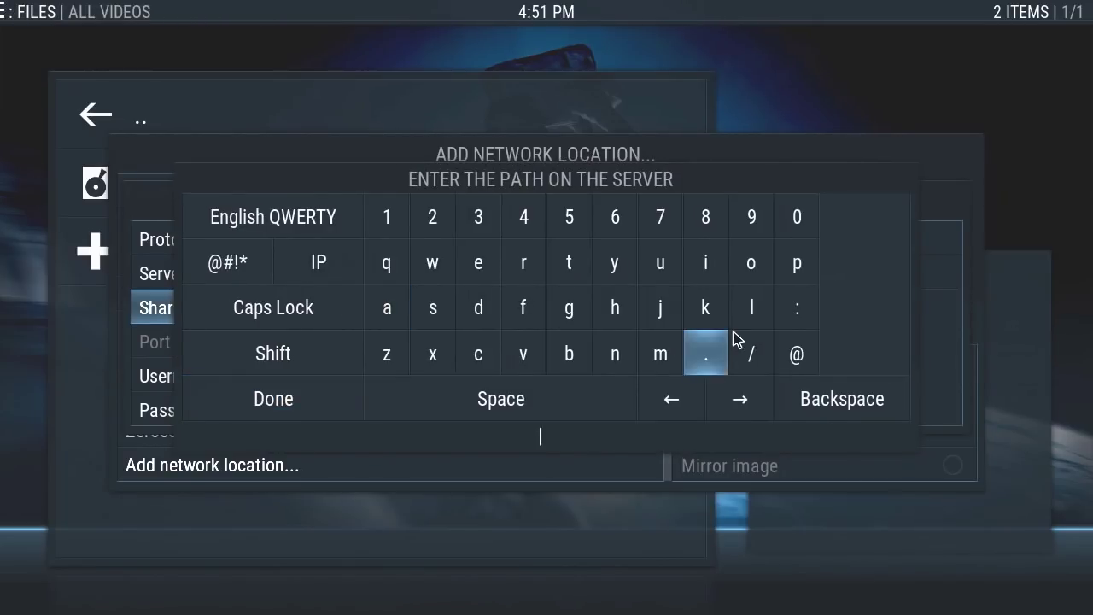
click(704, 310)
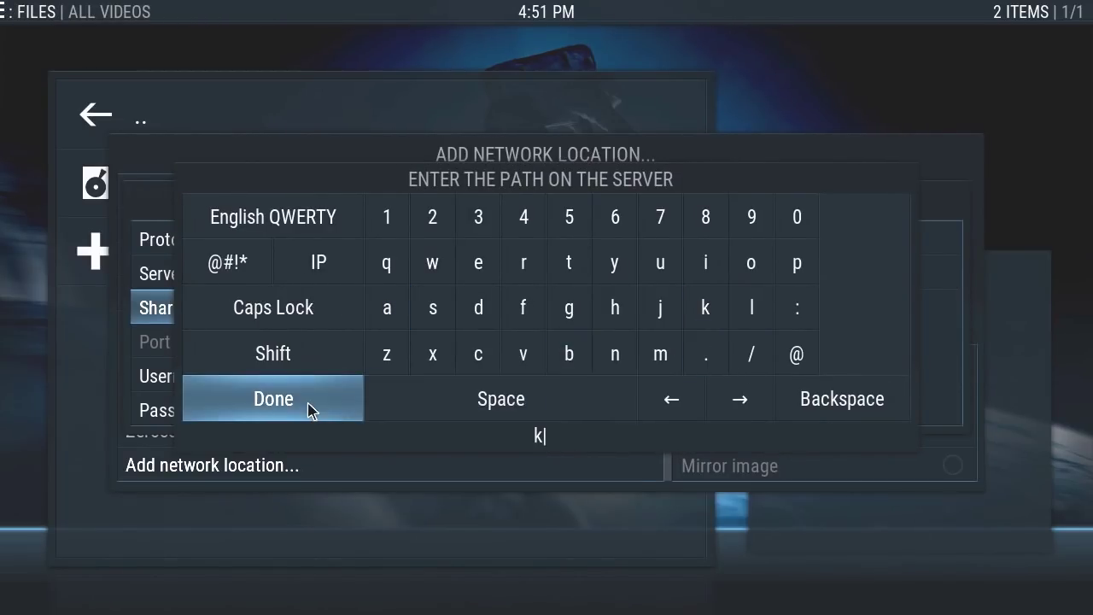
click(273, 399)
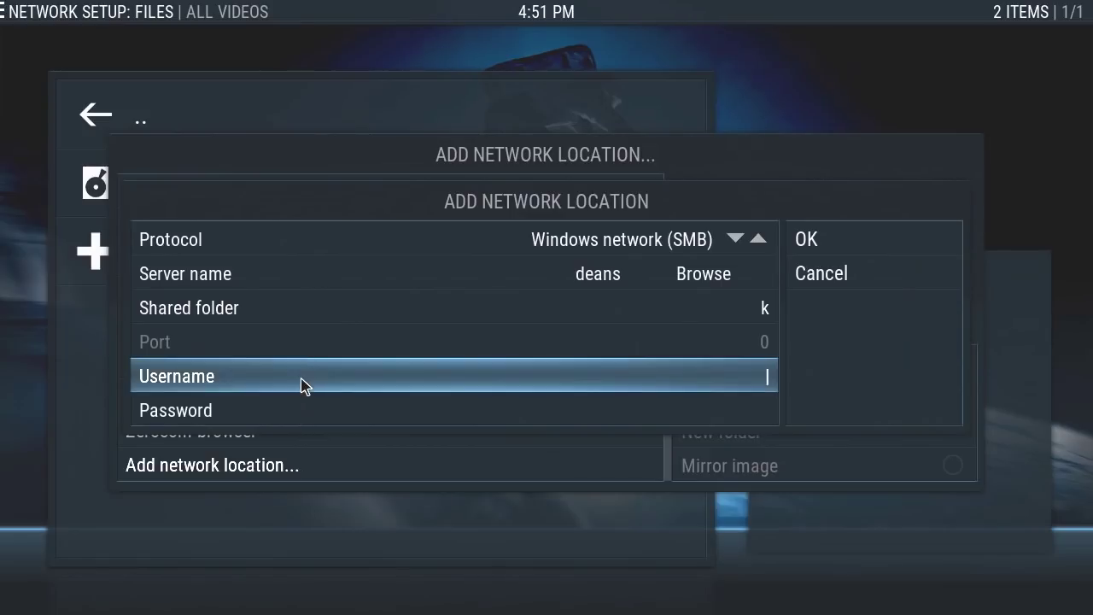
Step: Enter the account username for the network location
click(313, 377)
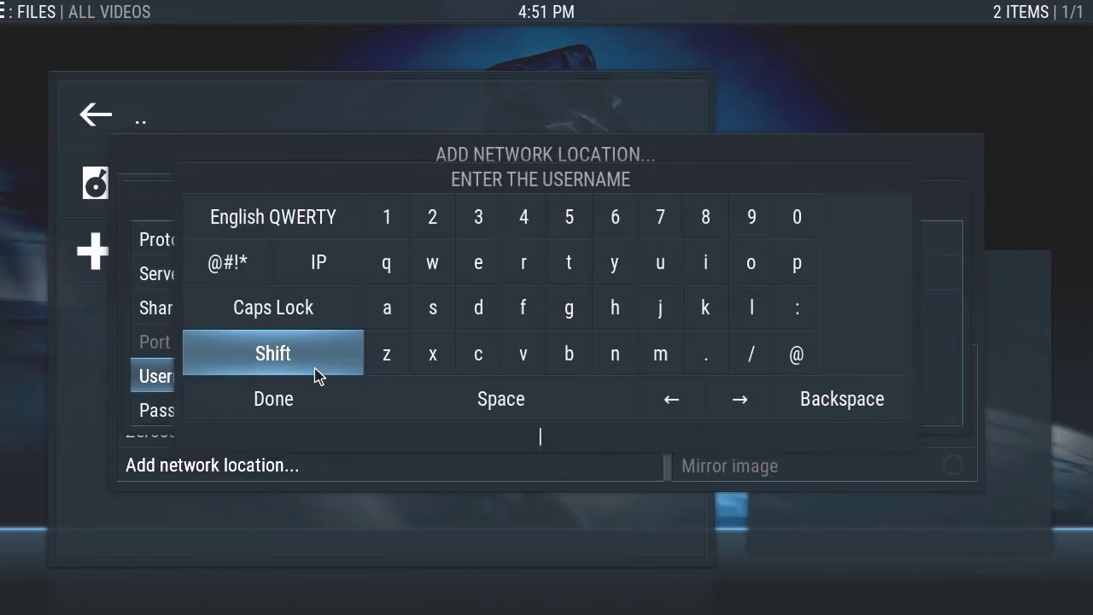
click(490, 296)
click(477, 271)
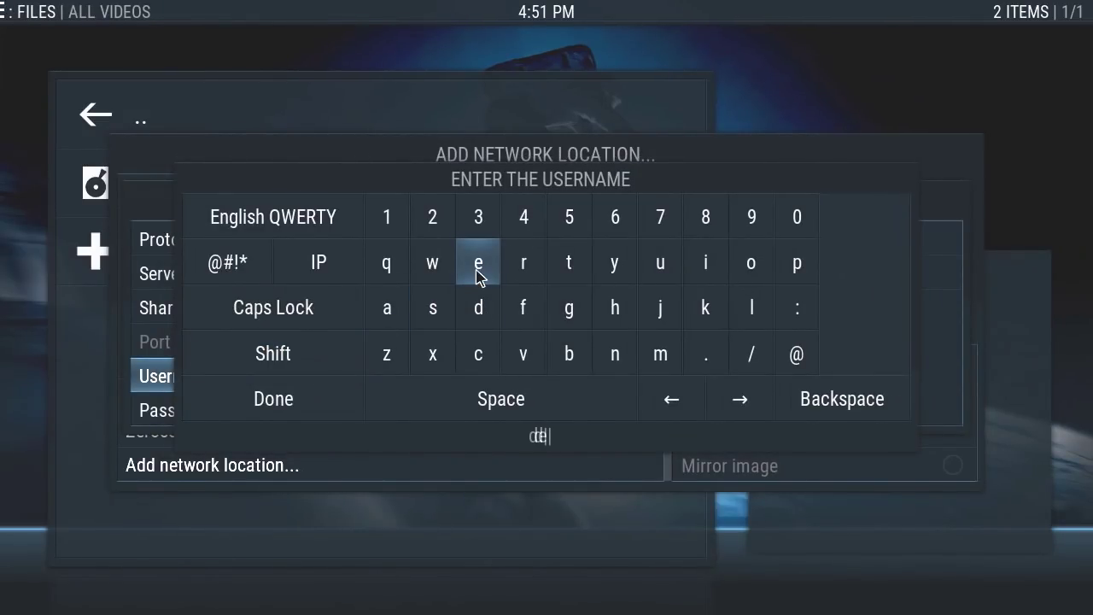
click(389, 310)
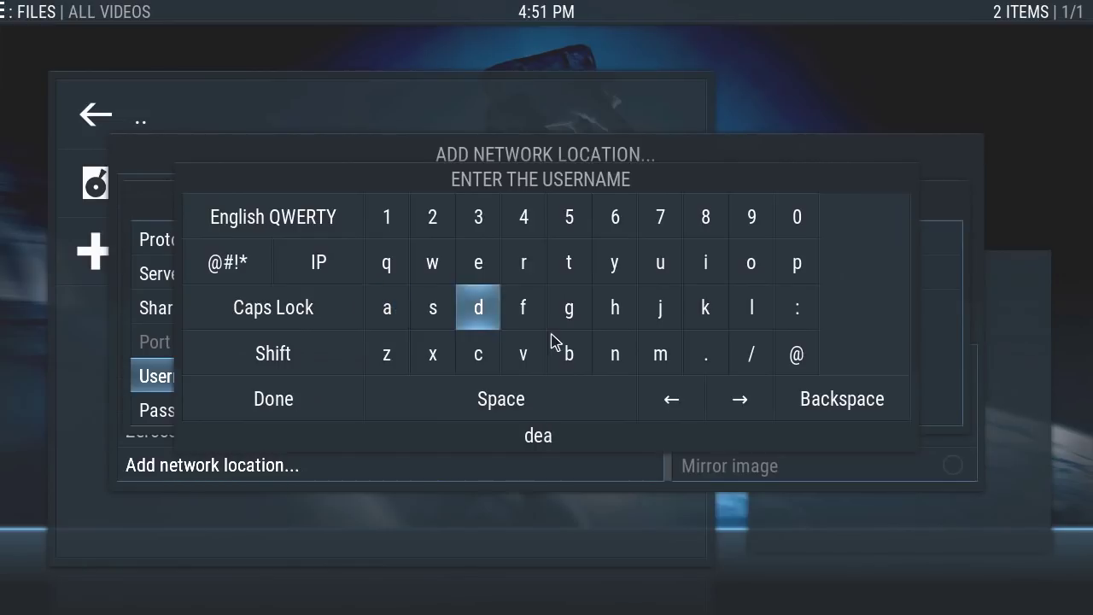
click(623, 354)
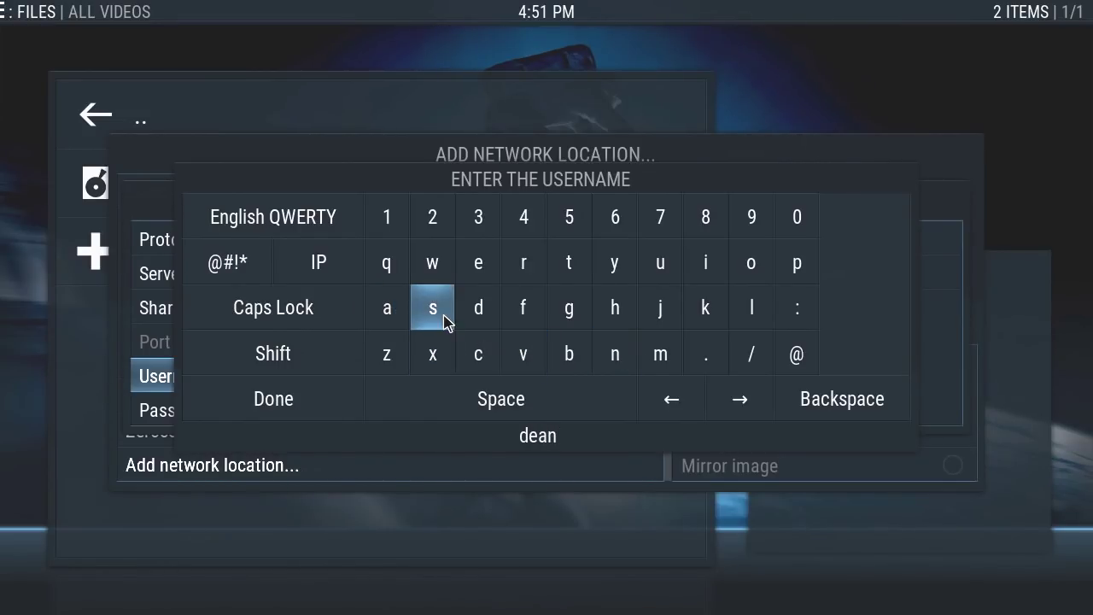
click(444, 320)
click(286, 400)
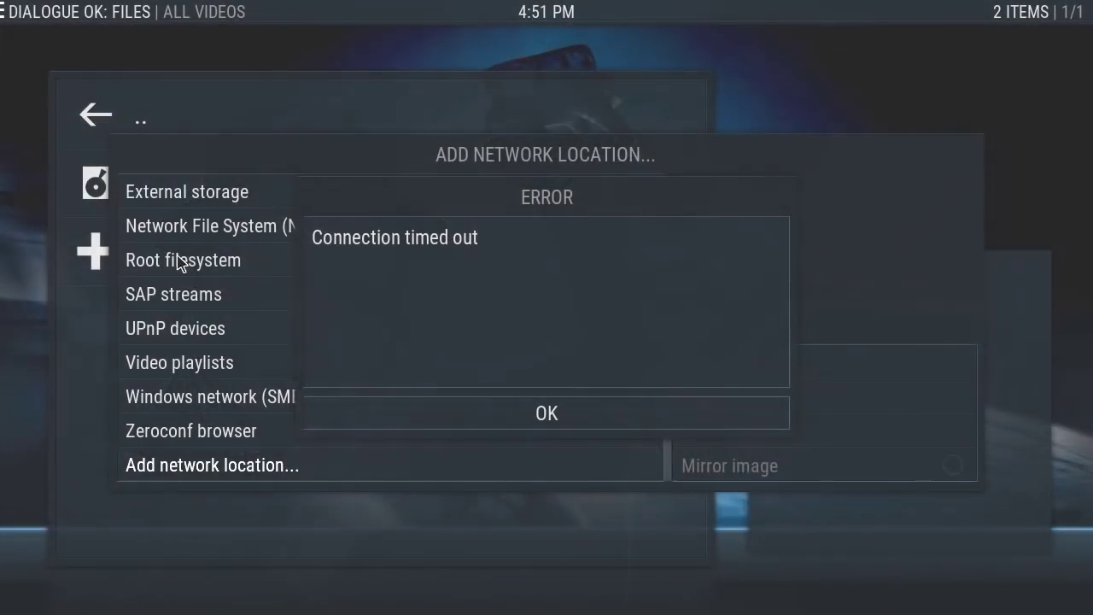
Step: Dismiss the connection error, add the network location anyway, and open the new SMB share in the list
click(524, 414)
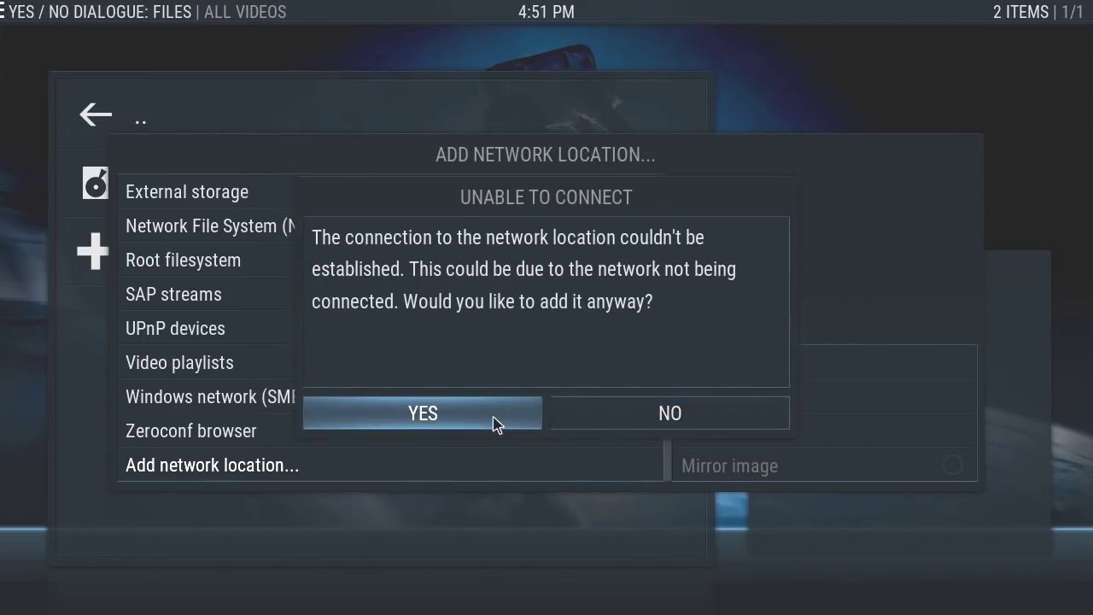
click(405, 413)
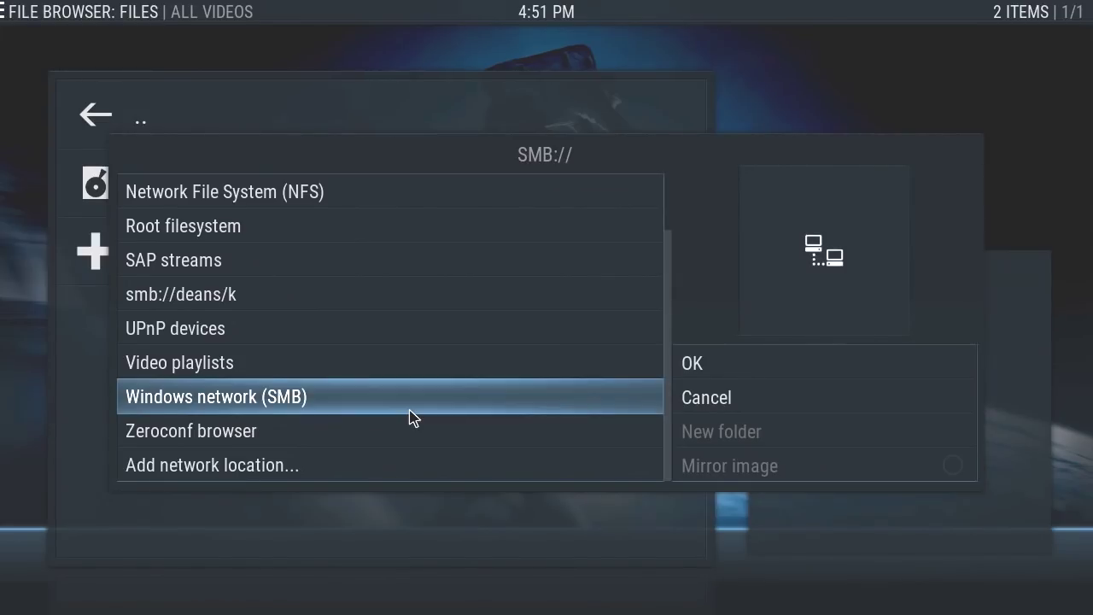
click(192, 297)
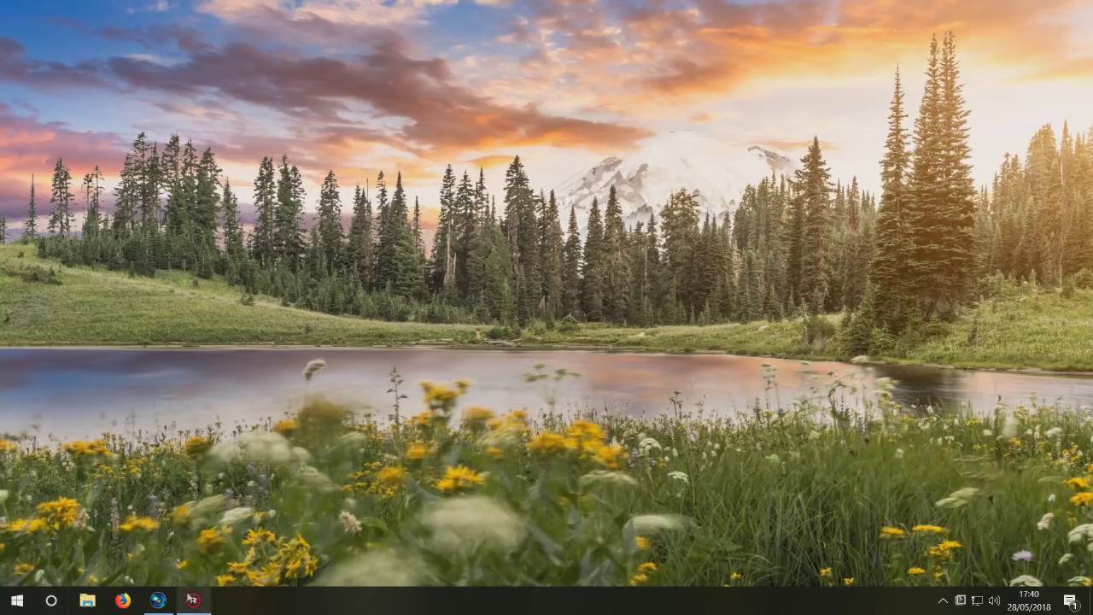
Step: Switch to the Windows 10 desktop, search for "control" and open Control Panel
click(51, 603)
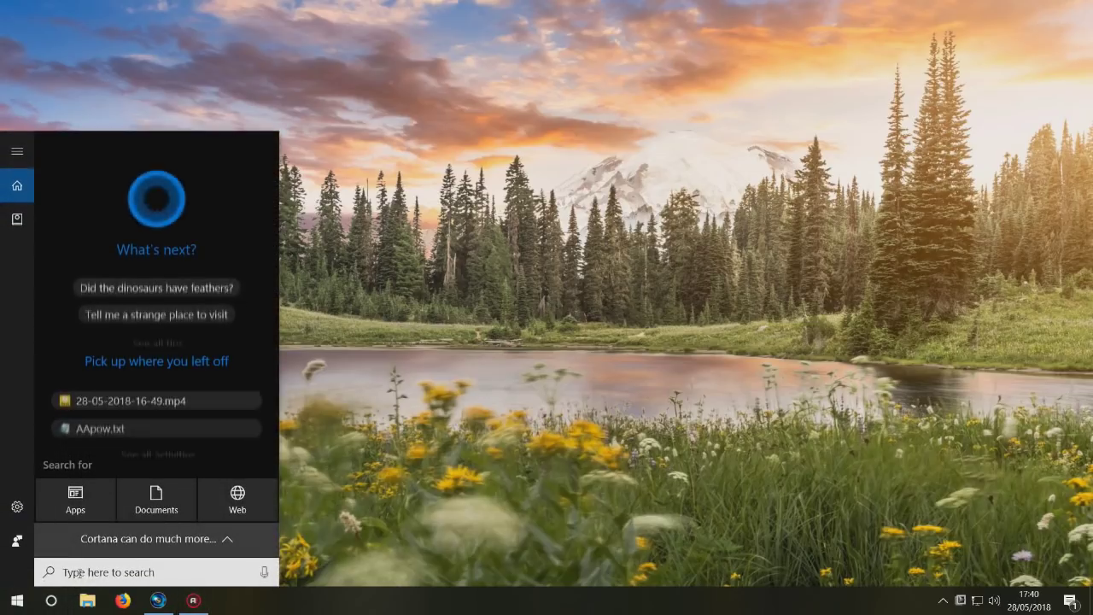
text(control)
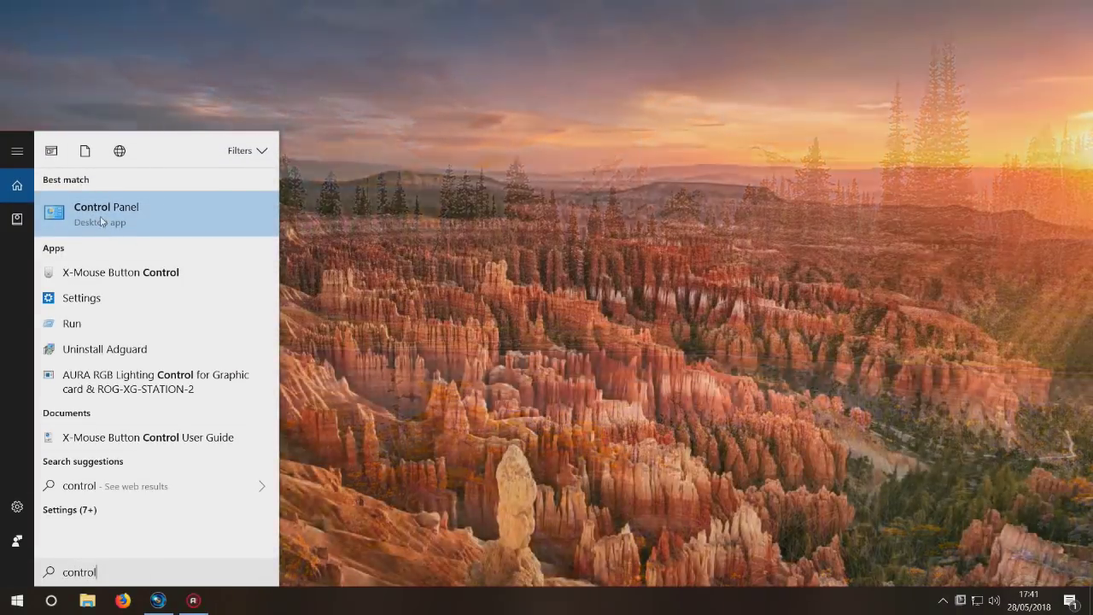
click(94, 197)
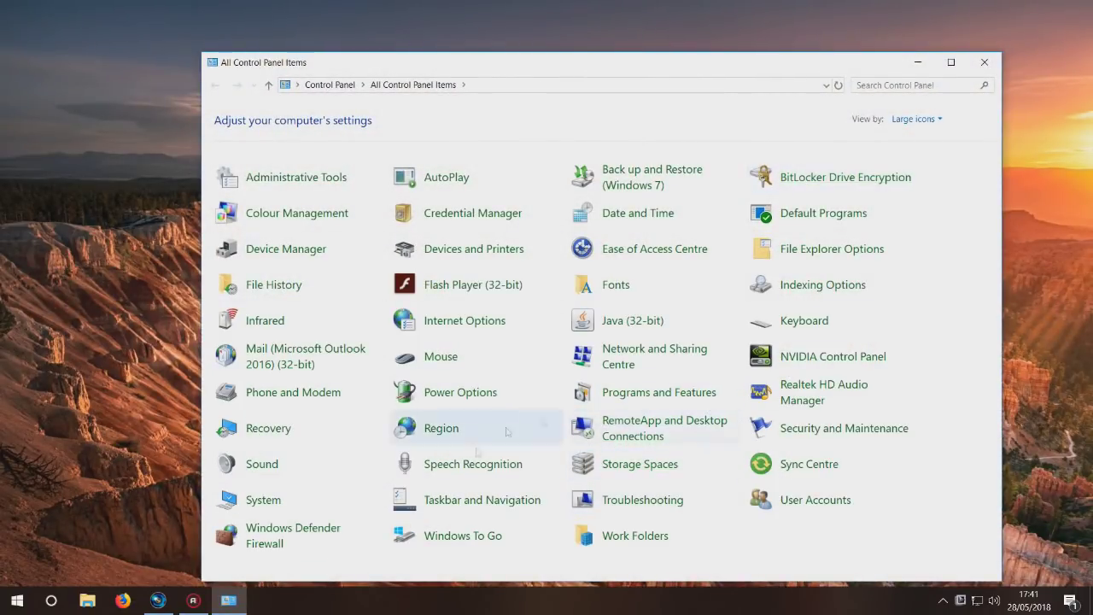
Step: Switch the Control Panel view to Category and back to Large icons
click(944, 119)
click(912, 139)
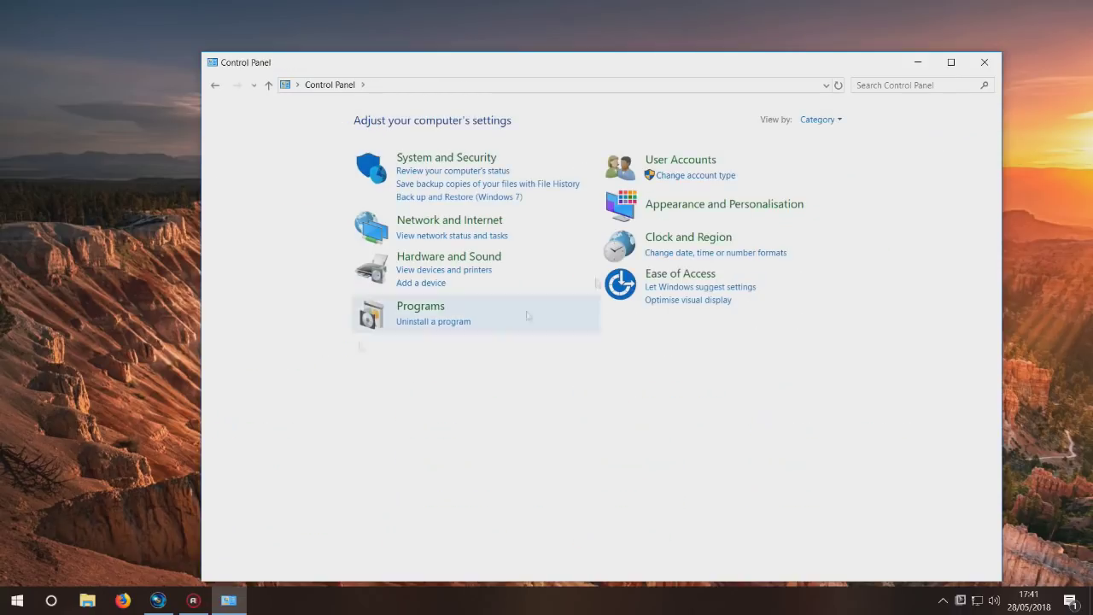
click(842, 119)
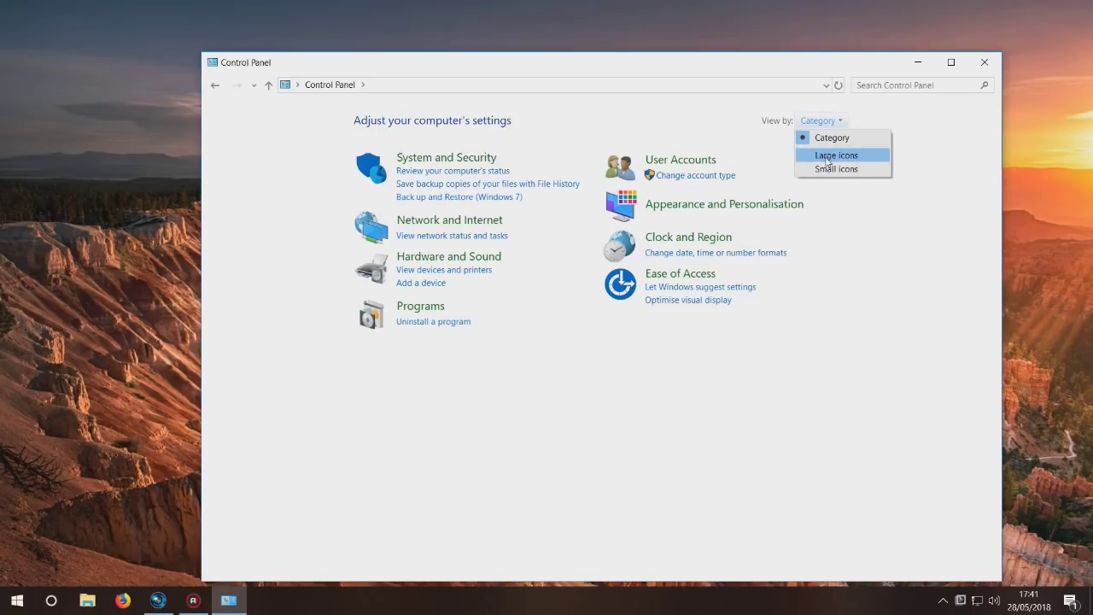
click(827, 157)
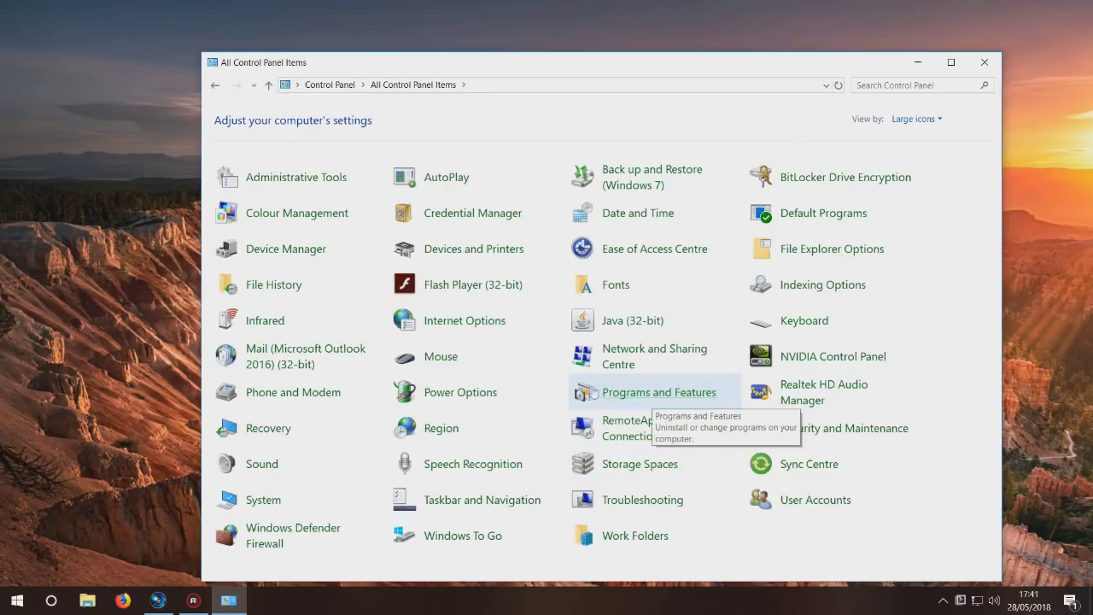
Step: Open the Windows features list from Programs and Features and enable SMB 1.0/CIFS File Sharing Support
click(658, 398)
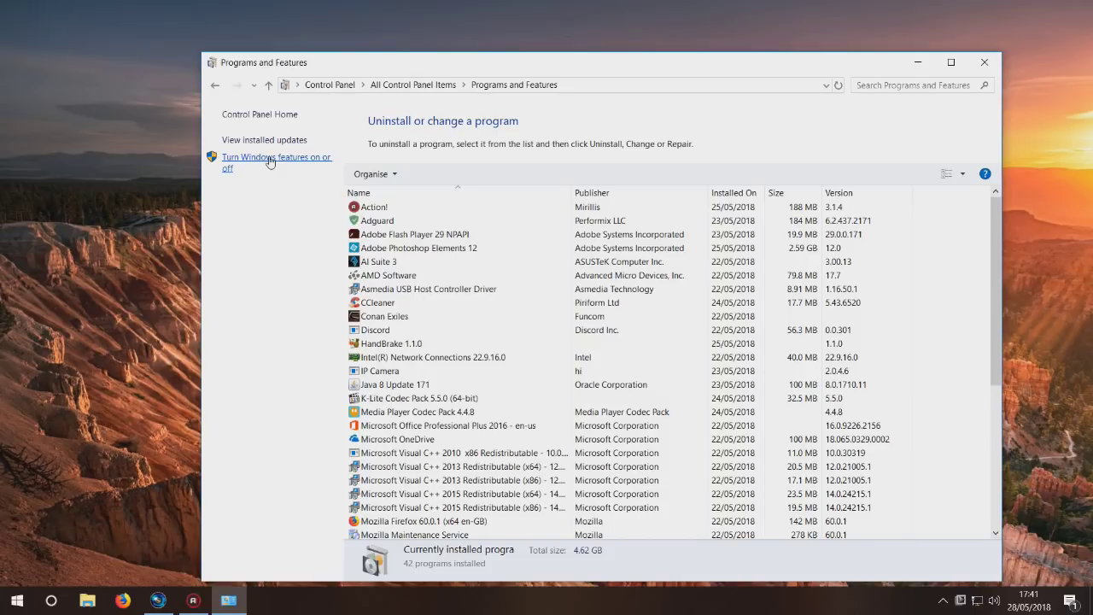
click(270, 163)
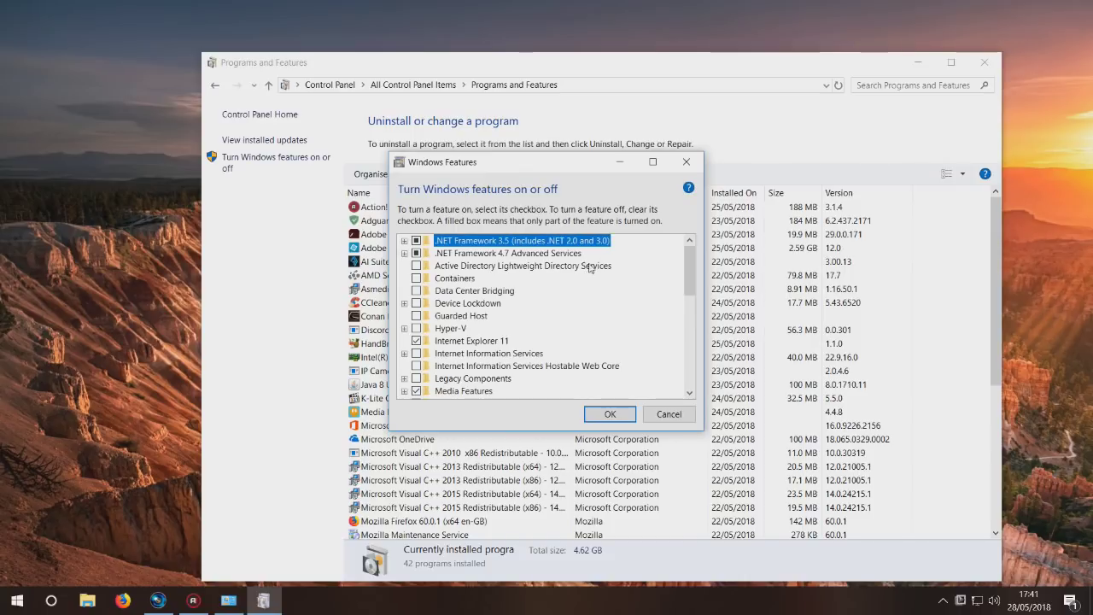
scroll(547, 282, down, 2)
scroll(436, 282, down, 1)
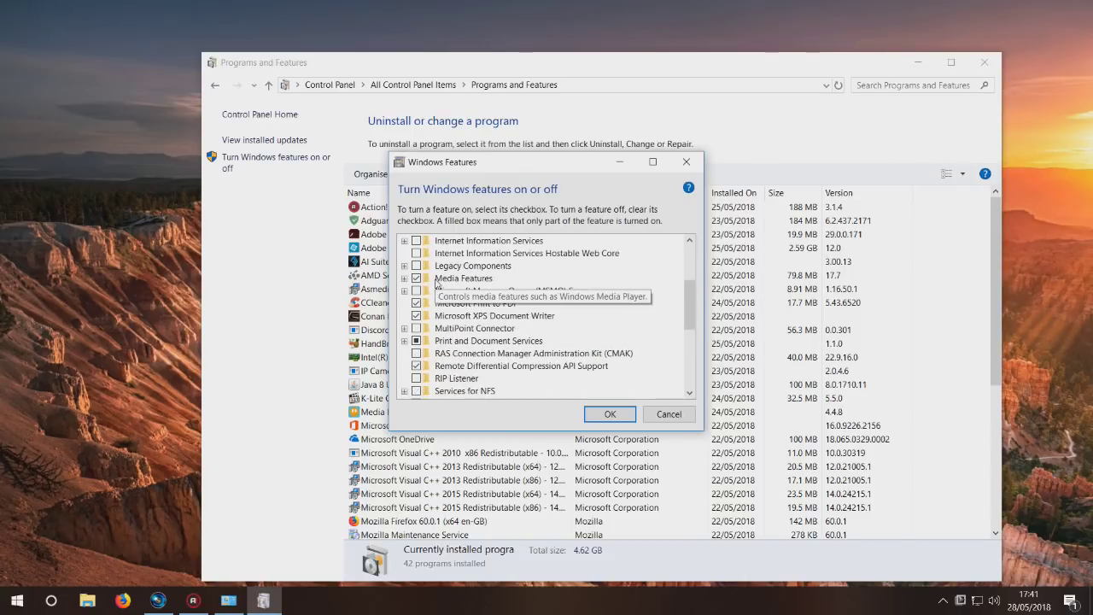
scroll(436, 283, down, 1)
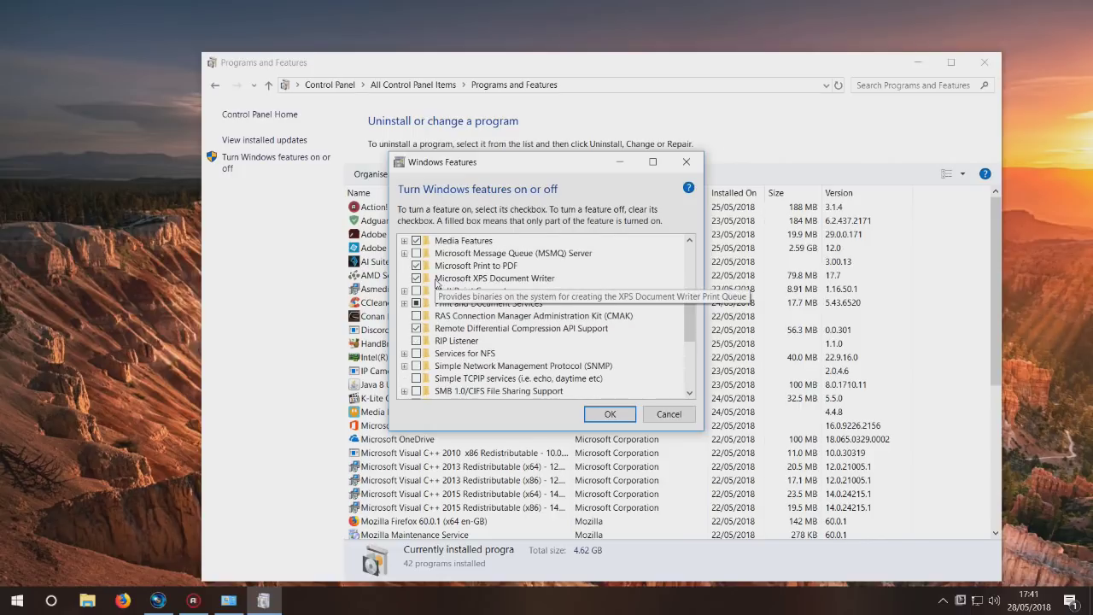
scroll(437, 283, down, 2)
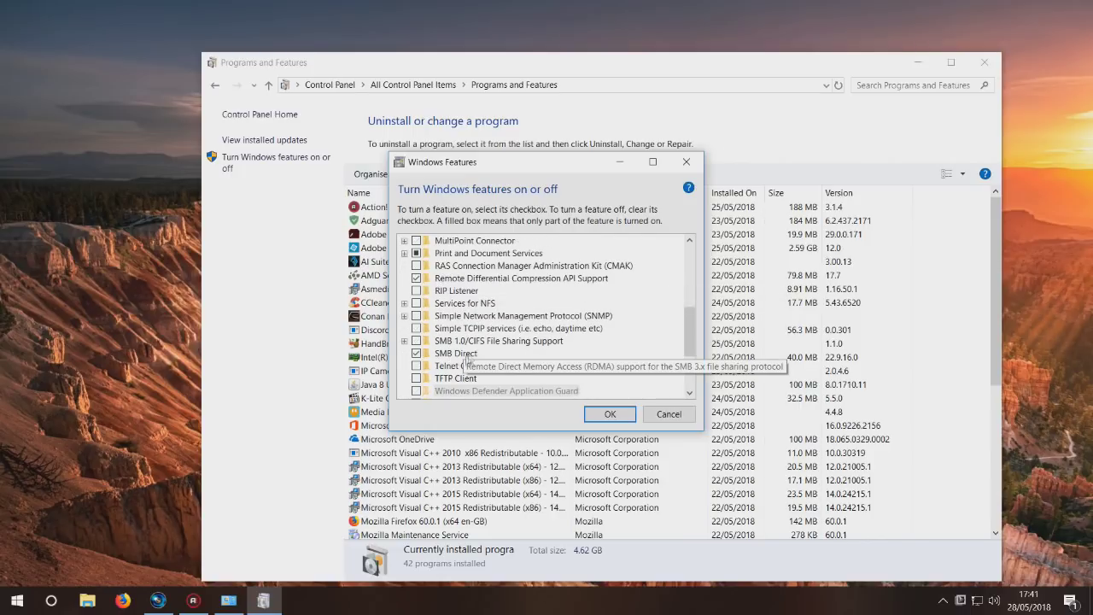
click(416, 342)
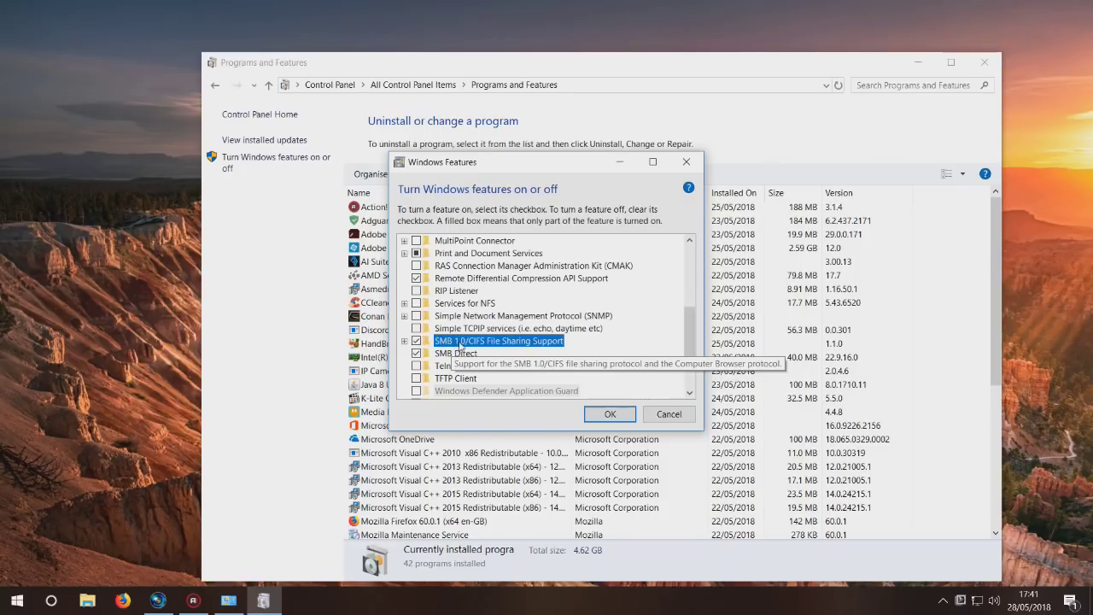